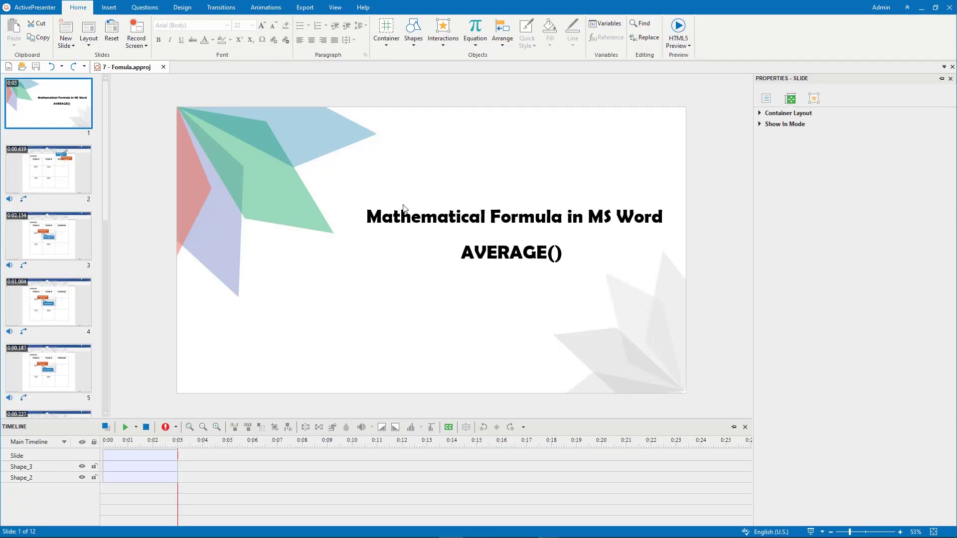
- Go from slide 1 to slide 2, the Word table screenshot with callouts
left_click_drag(106, 196, 118, 177)
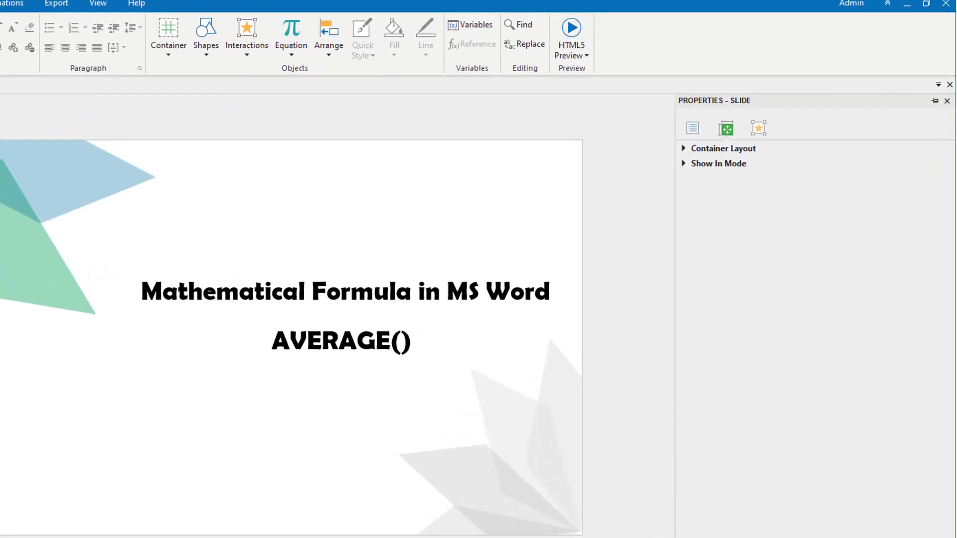
key("Down")
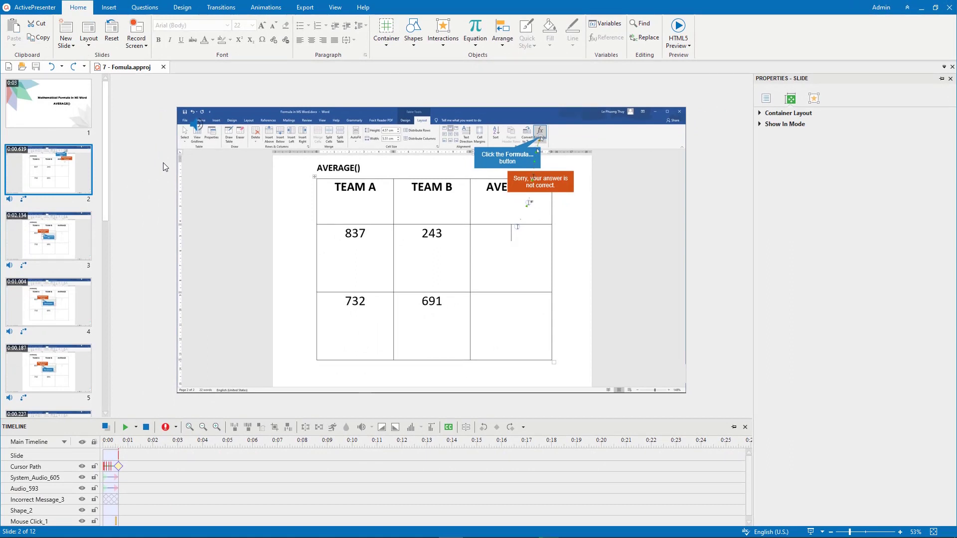
- Delete the Formula-button callout, the orange error message and the old cursor path together
left_click(478, 154)
left_click(540, 181, "ctrl")
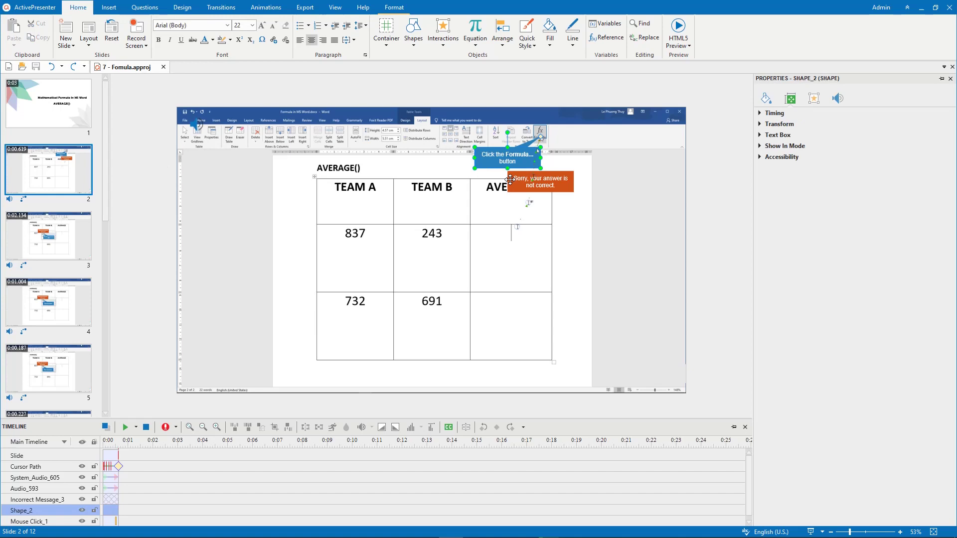
left_click(516, 225, "ctrl")
key("Delete")
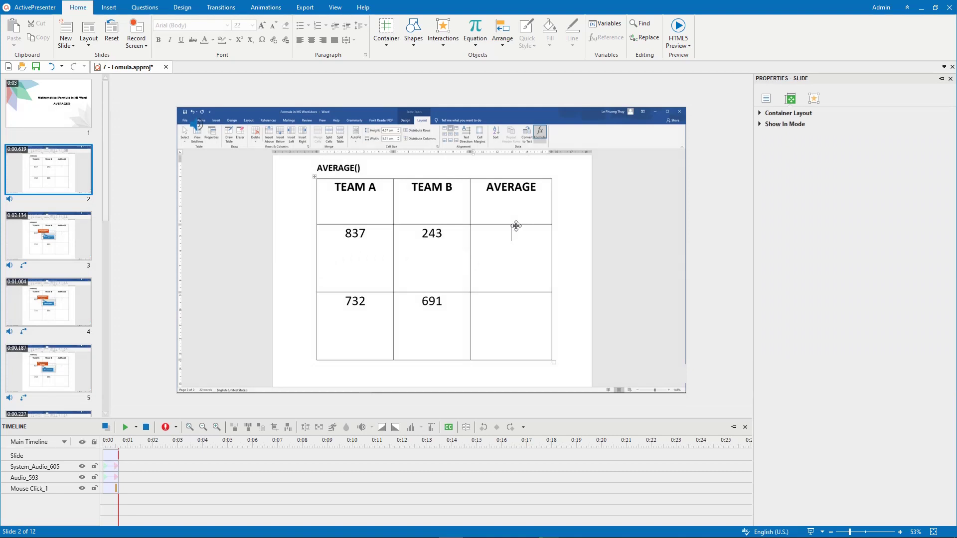
- Insert a new cursor path from the Insert tab and drag it down over the Word table
left_click(109, 7)
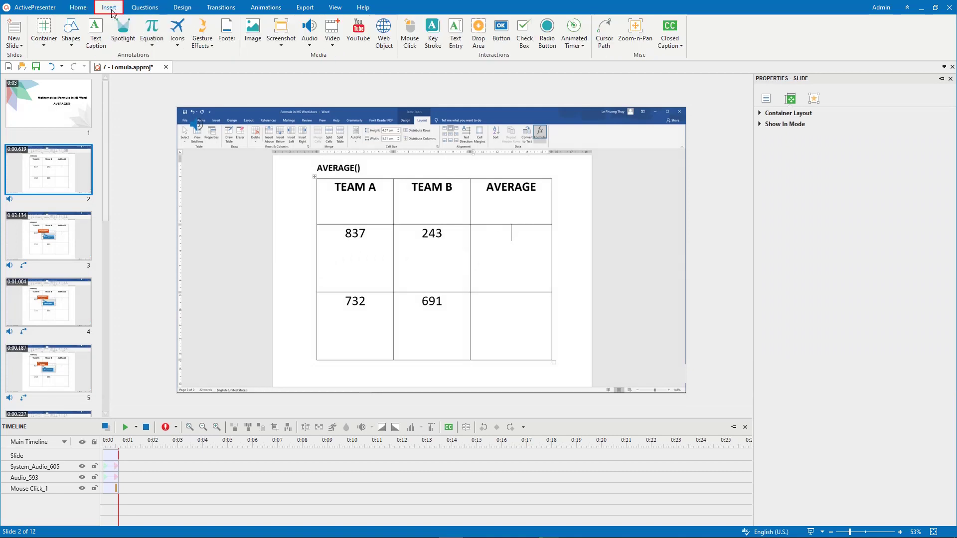
left_click(600, 43)
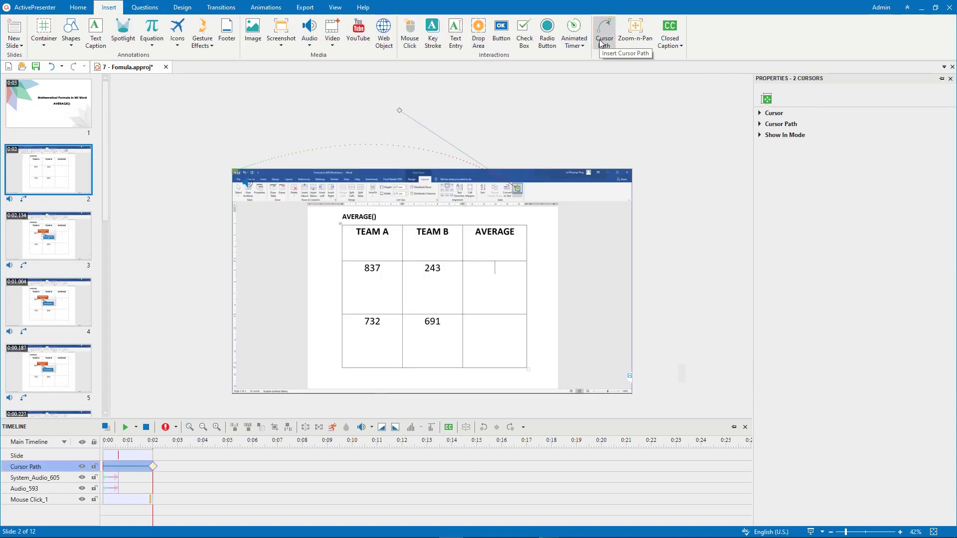
left_click_drag(517, 189, 564, 315)
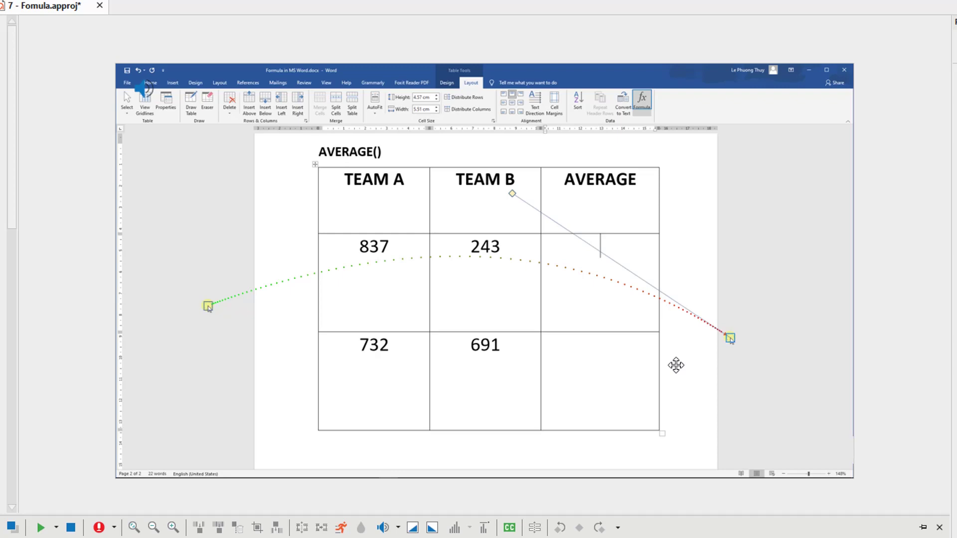
- Reshape the cursor path to start in the empty AVERAGE cell and end on the Formula button
left_click_drag(514, 194, 558, 201)
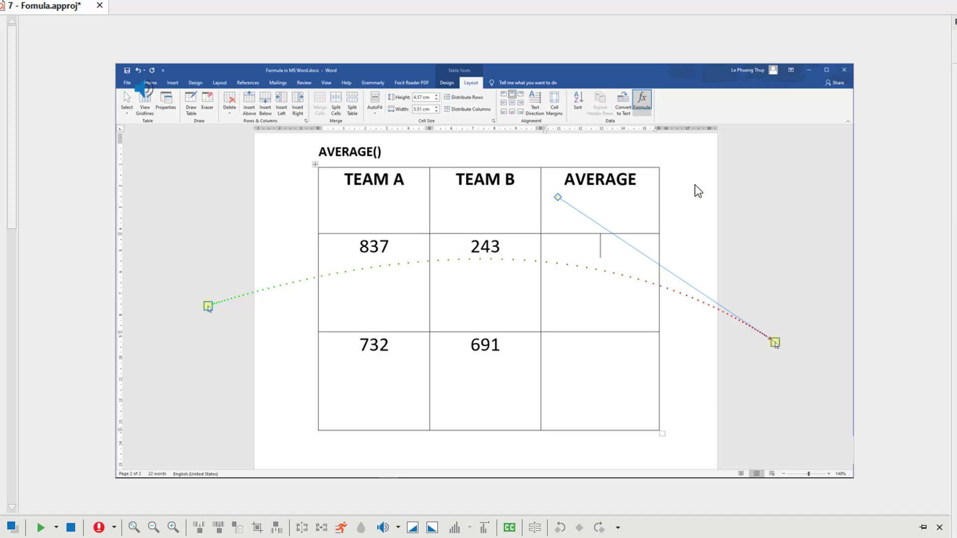
left_click(694, 185)
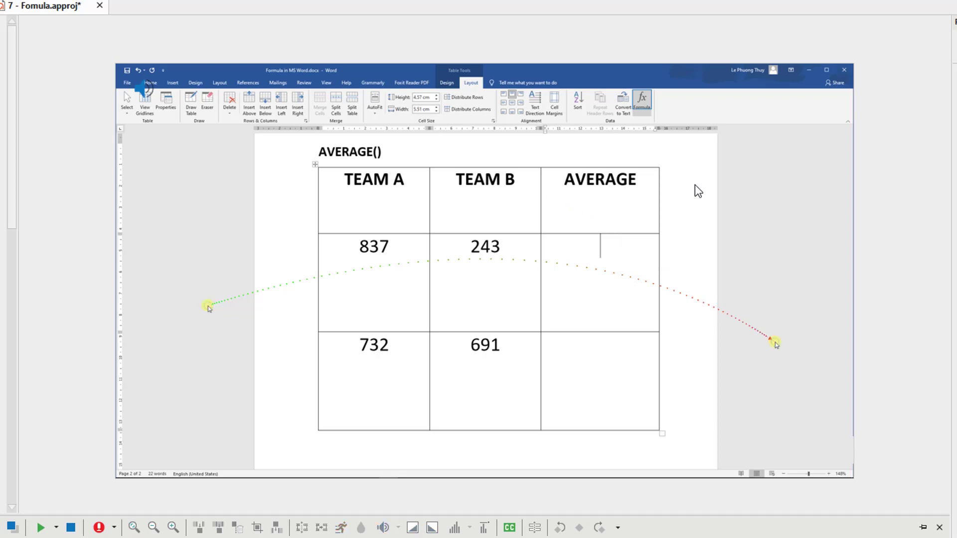
left_click_drag(207, 307, 612, 269)
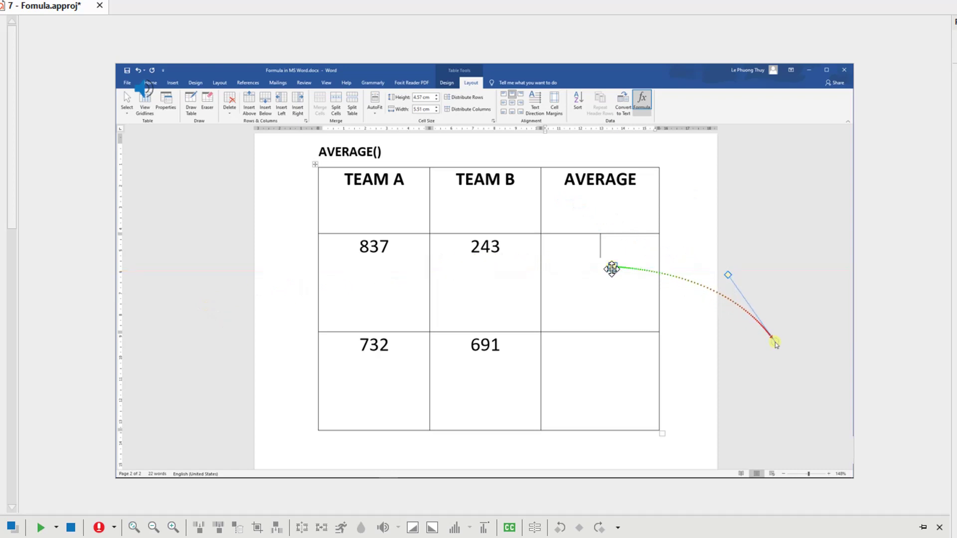
left_click_drag(774, 343, 643, 105)
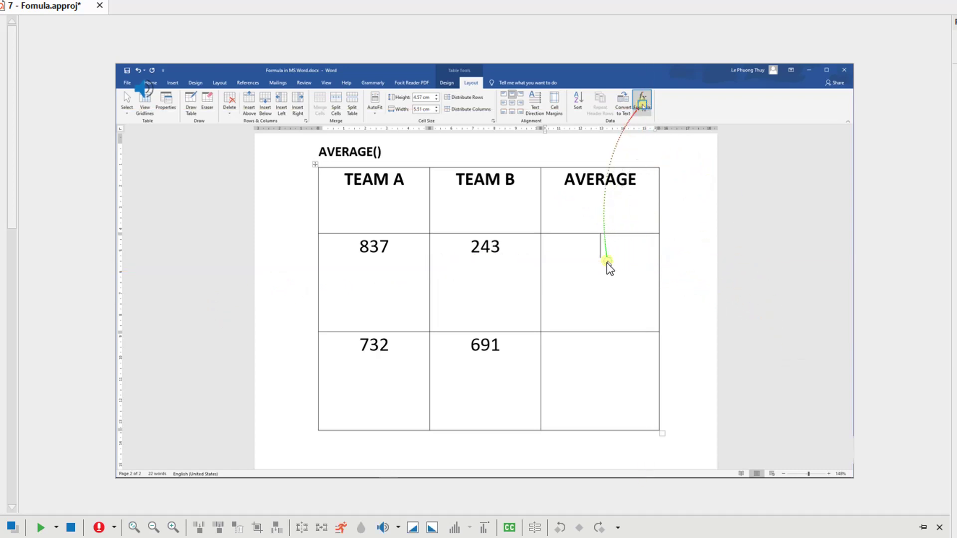
- Convert the cursor path to a Straight Cursor Path and nudge its midpoint handle
right_click(606, 263)
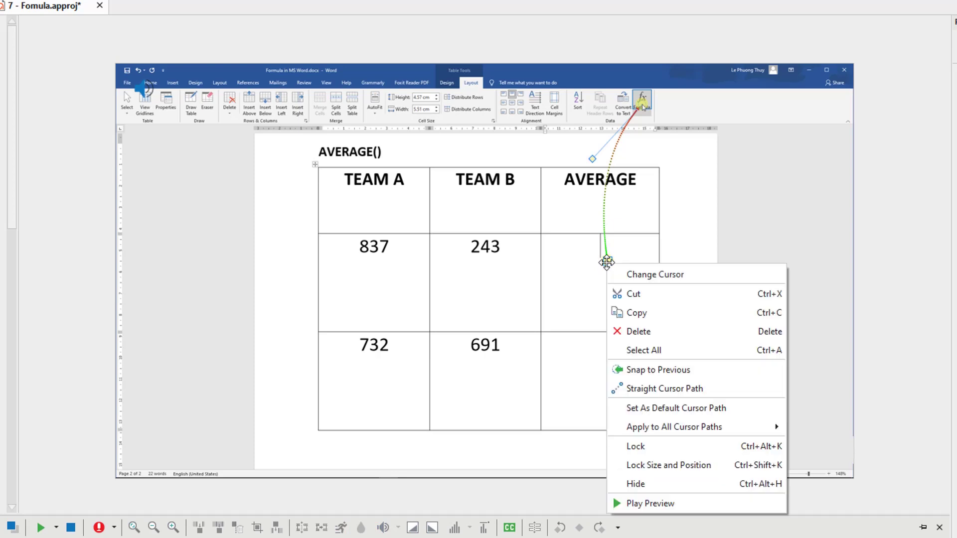
left_click(661, 389)
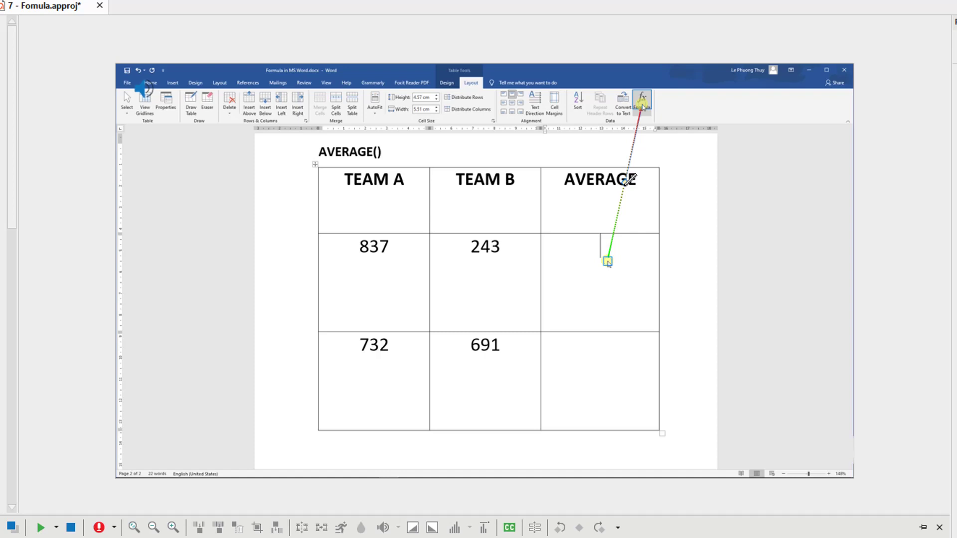
mouse_move(625, 182)
left_mouse_down()
mouse_move(683, 192)
mouse_move(623, 193)
left_mouse_up()
- Drag the cursor path's midpoint handle up toward Word's Layout tab
left_click(687, 199)
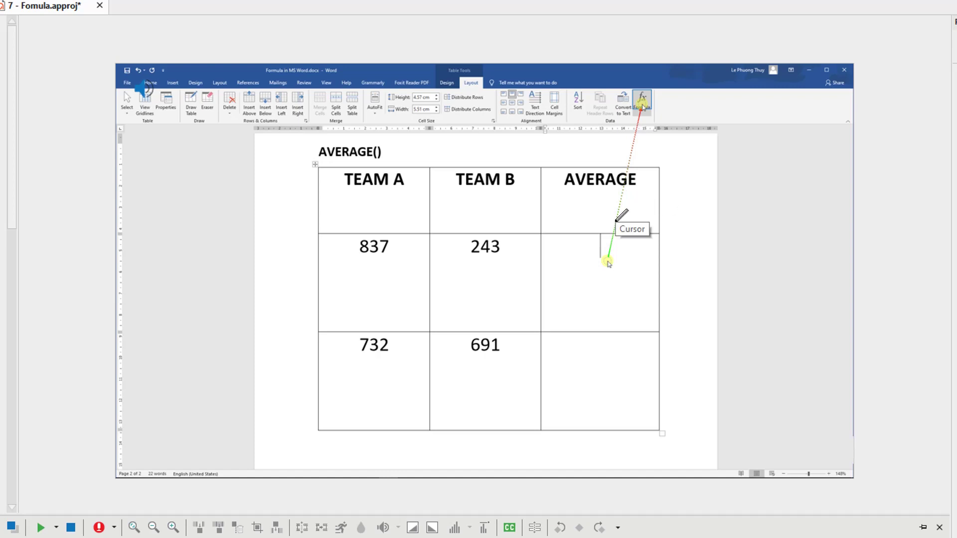
left_click(617, 219)
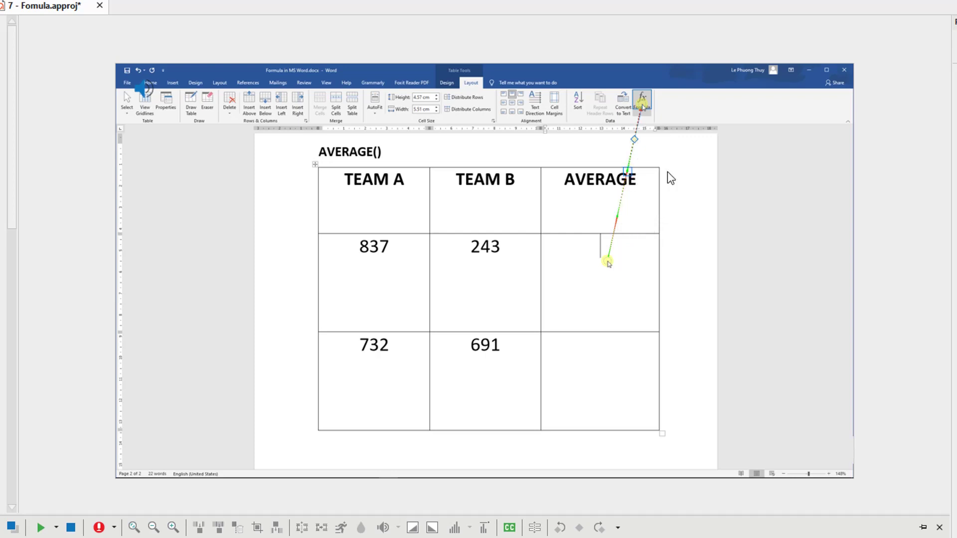
left_click(626, 170)
left_click_drag(626, 170, 481, 89)
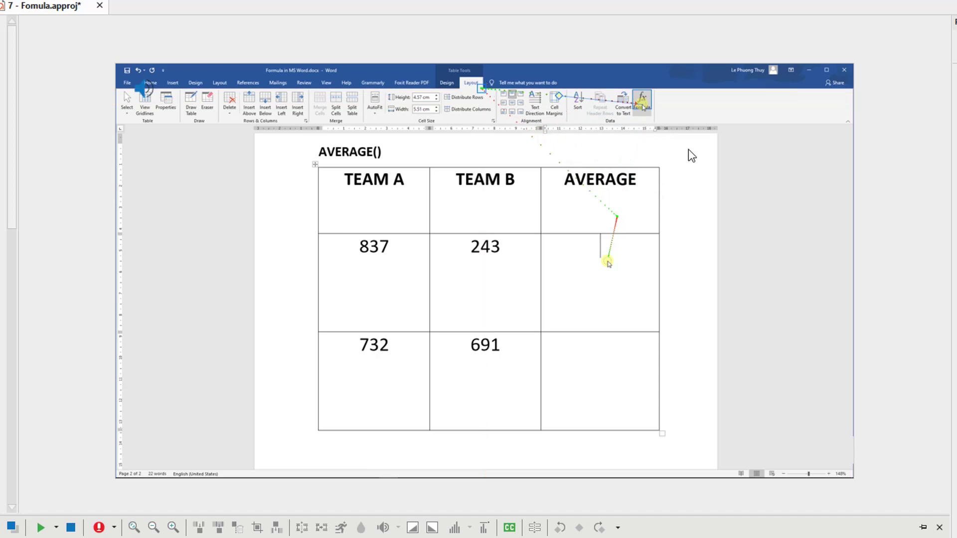
- Delete the extra corner point near the AVERAGE cell so the path runs straight
right_click(616, 216)
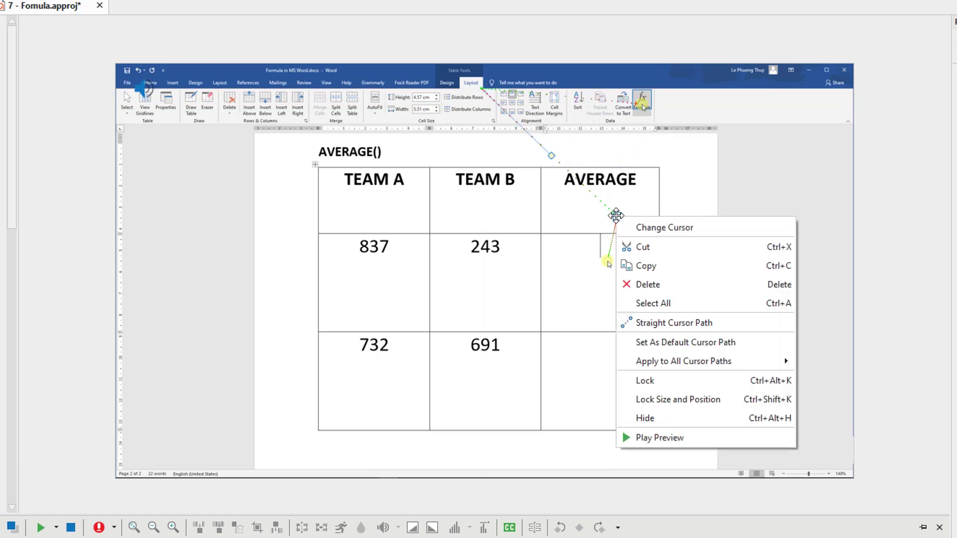
left_click(701, 181)
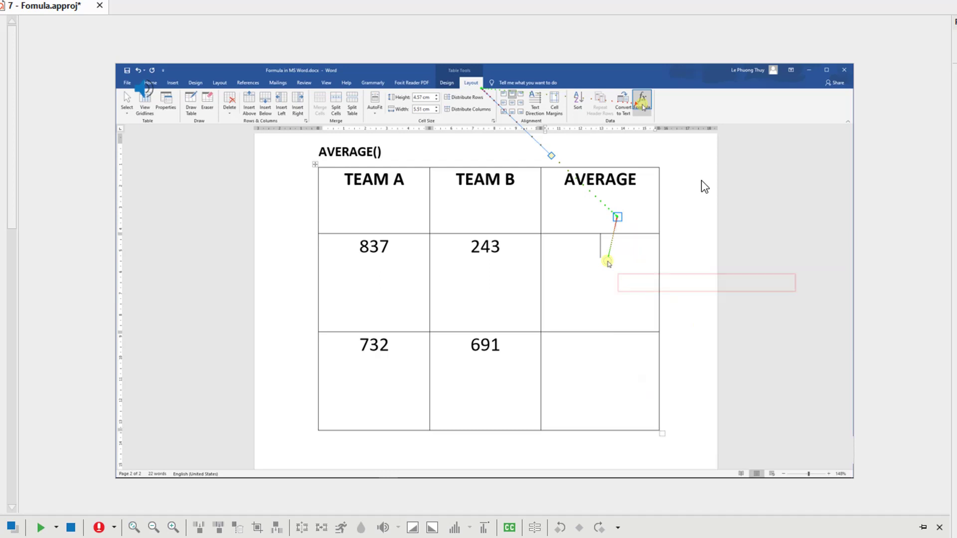
key("Delete")
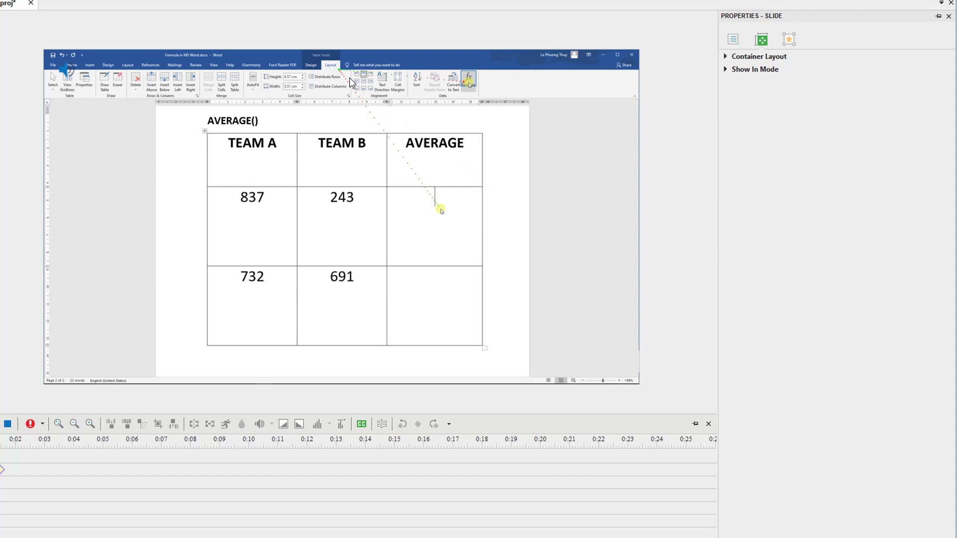
- Set the cursor point's click type to Left click and its image to windows7_link
left_click(339, 71)
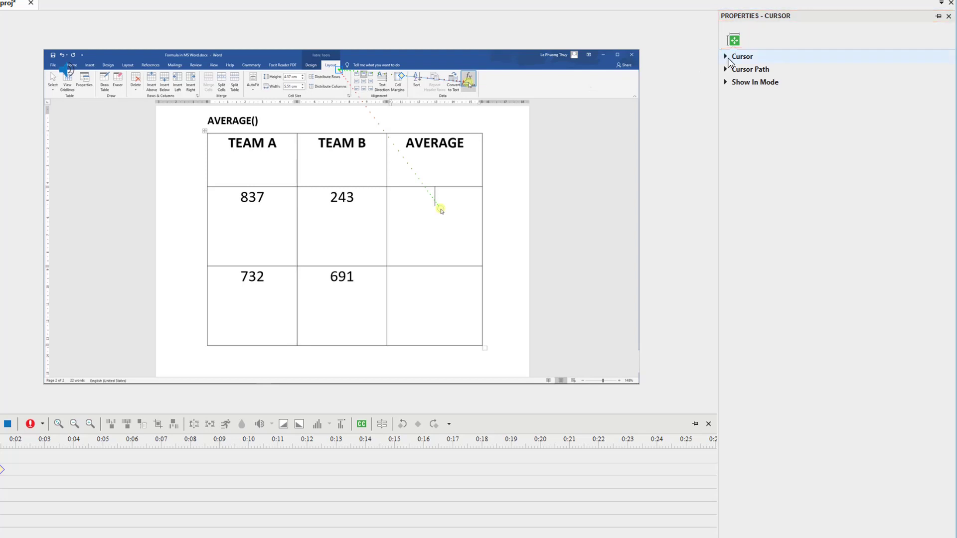
left_click(729, 57)
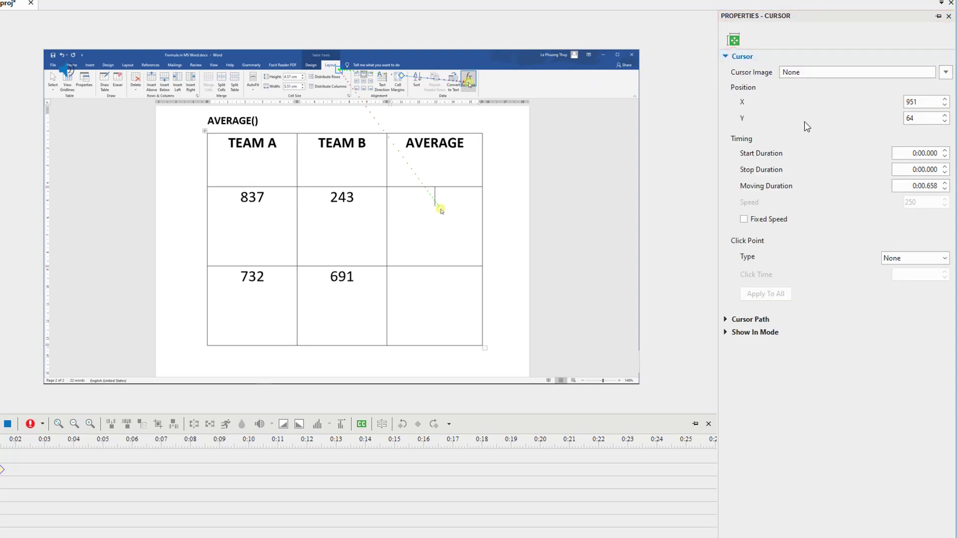
left_click(913, 258)
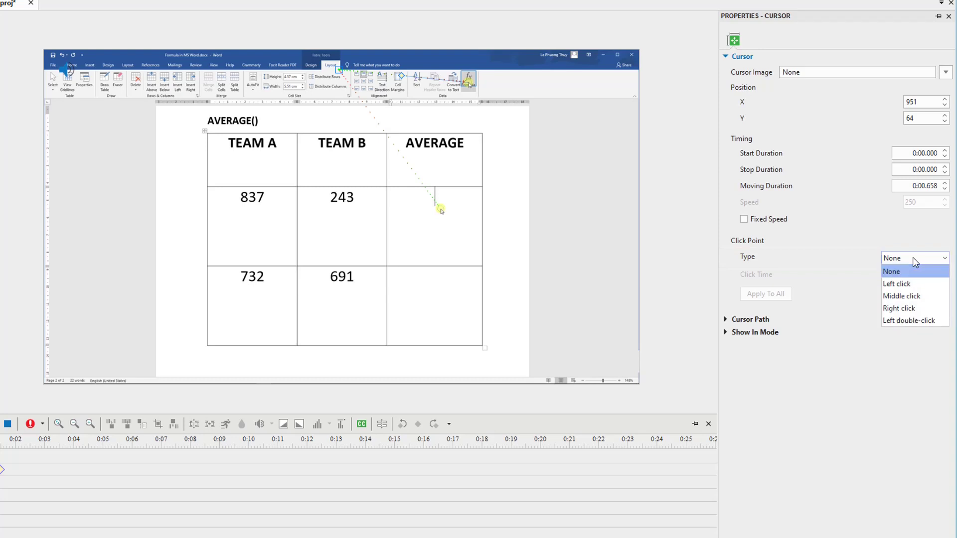
left_click(913, 283)
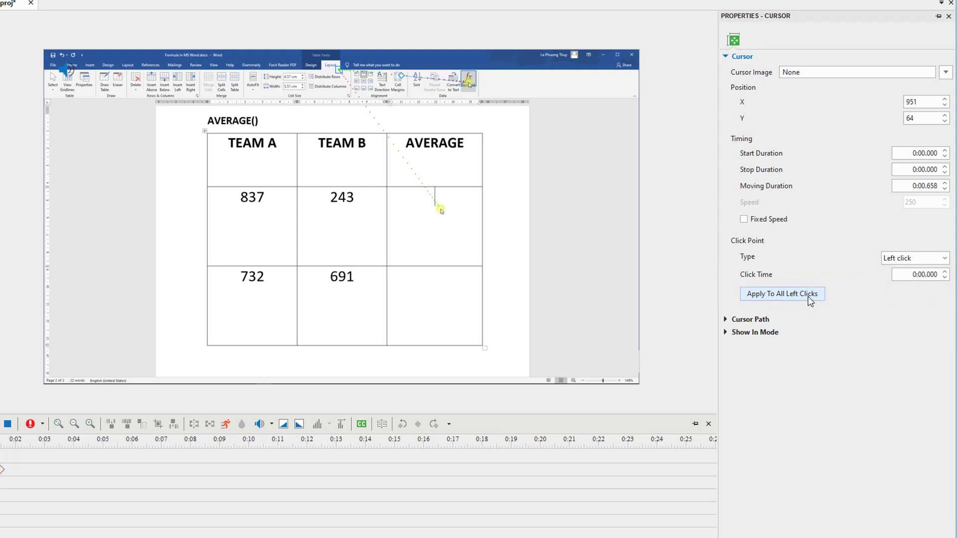
left_click(946, 73)
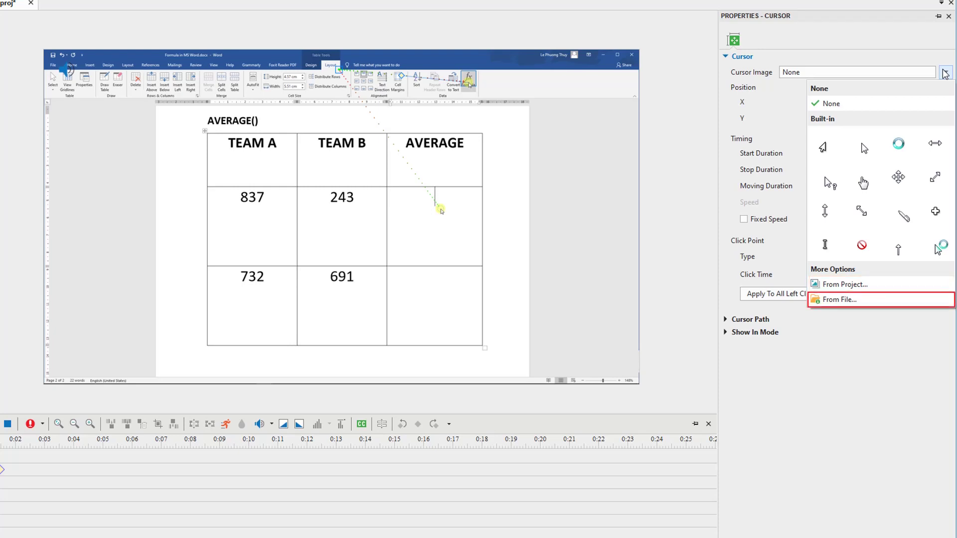
left_click(863, 183)
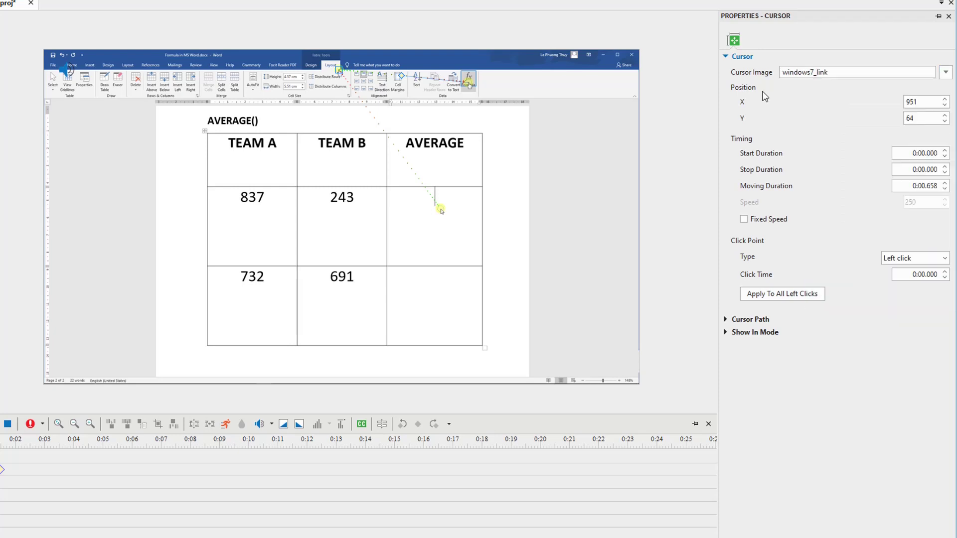
- Give the cursor path an orange Circle highlight with opacity raised to 162
left_click(725, 57)
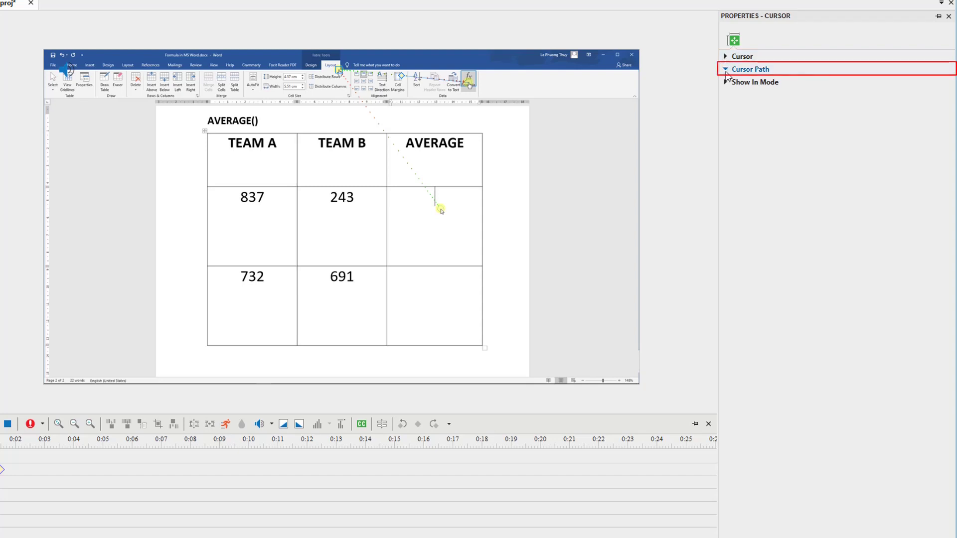
left_click(726, 73)
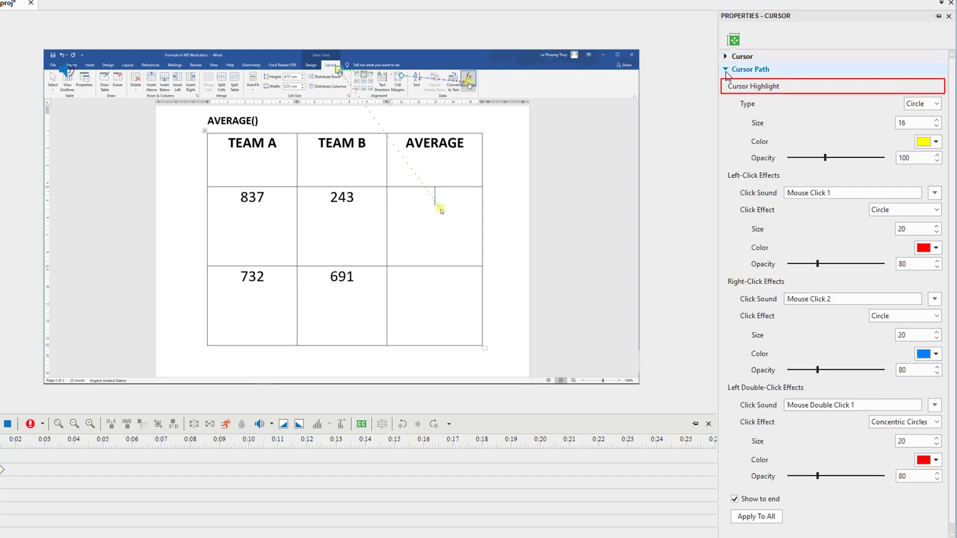
left_click(937, 104)
left_click(922, 129)
left_click(936, 142)
left_click(881, 171)
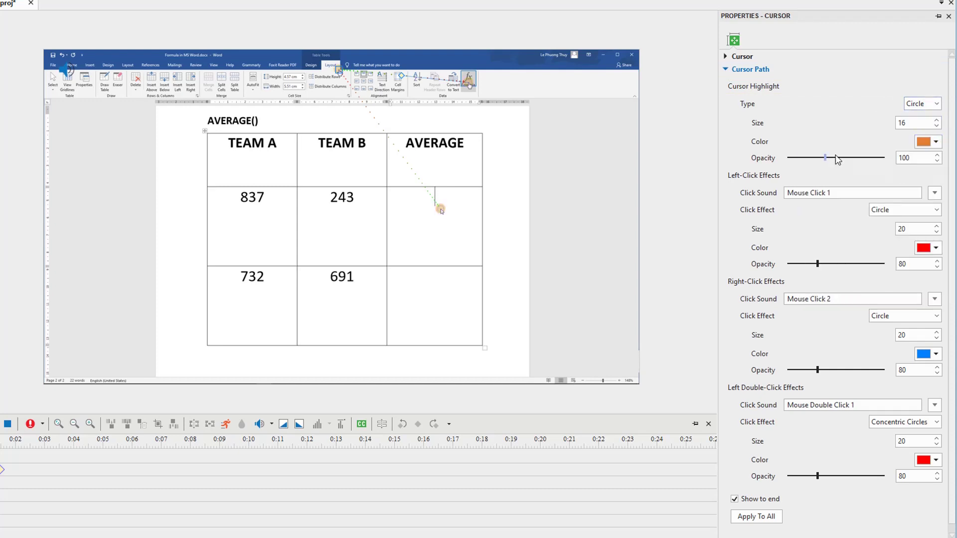
left_click_drag(825, 158, 848, 159)
- Set the left-click effect size to 16 and raise its opacity to 109
left_click(918, 225)
type("16")
left_click_drag(817, 266, 828, 269)
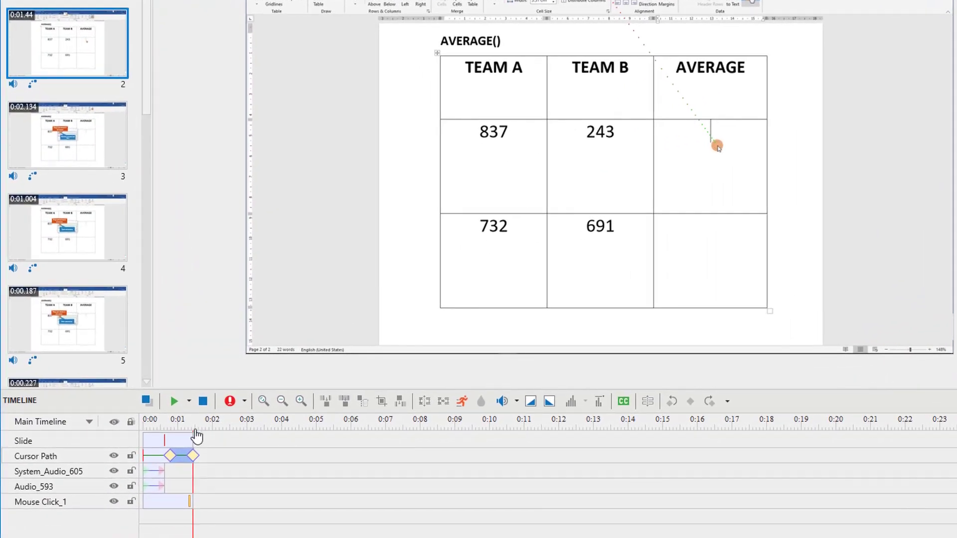
- Extend slide 2 to about 5.4 s and retime cursor path keyframes to finish at the slide's end
left_click_drag(192, 438, 289, 439)
left_click_drag(171, 455, 252, 455)
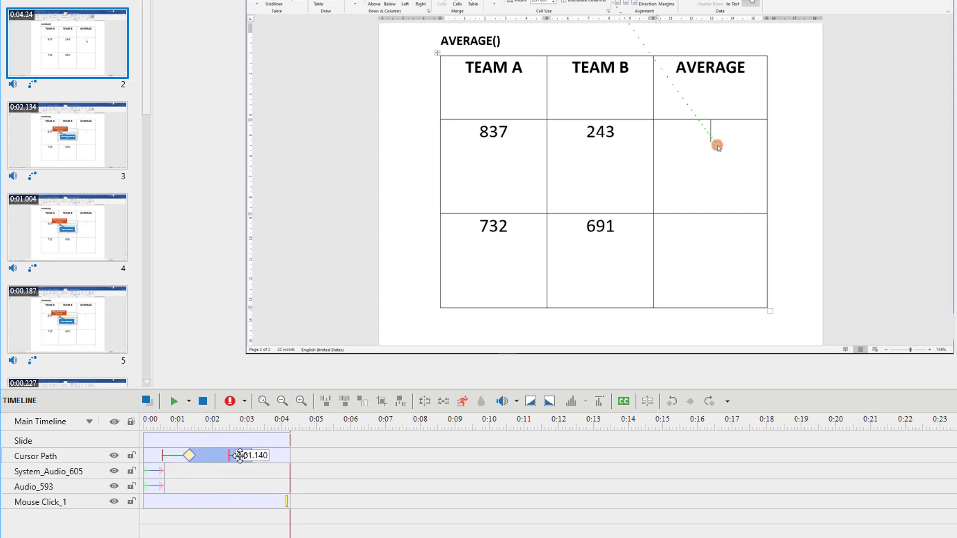
left_click_drag(182, 451, 218, 451)
left_click_drag(289, 439, 329, 439)
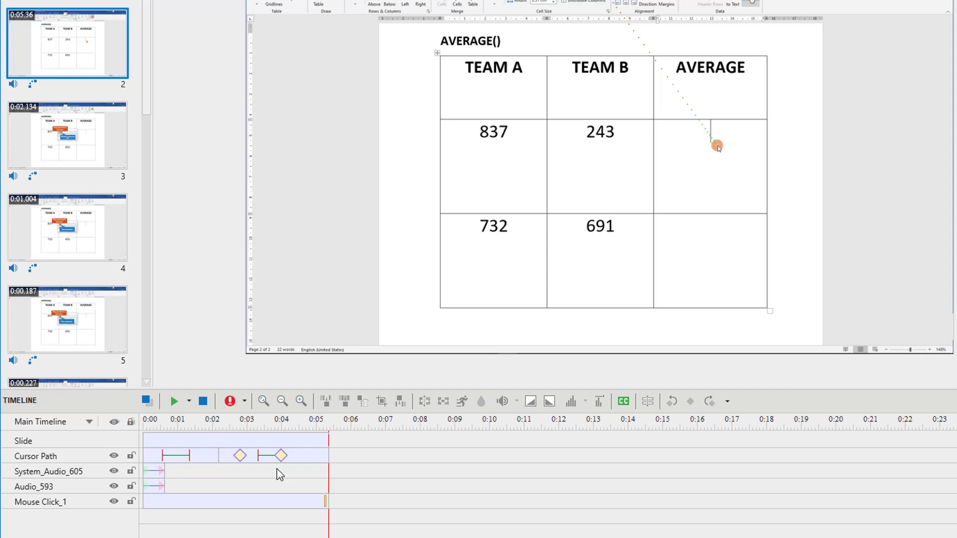
left_click_drag(269, 455, 329, 456)
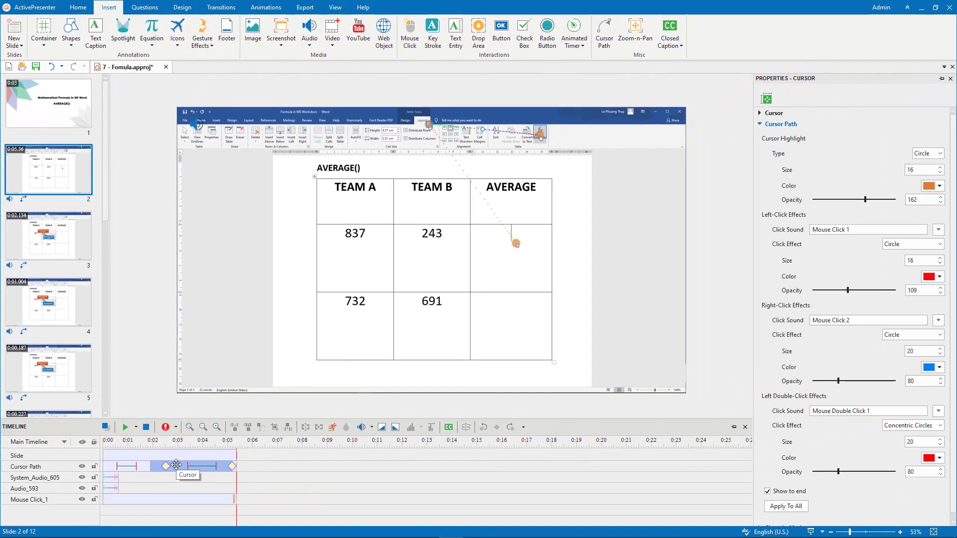
- Collapse the Cursor Path section and expand Cursor, showing 1.5 s start and 0.62 s click time
left_click(760, 124)
left_click(760, 114)
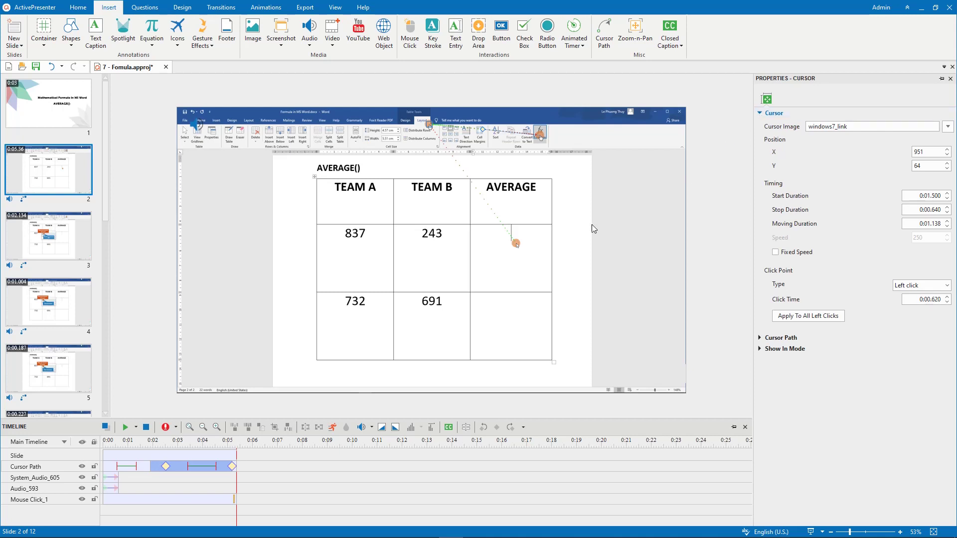
- Snap the cursor in the AVERAGE cell to the previous cursor position
left_click(517, 243)
right_click(517, 242)
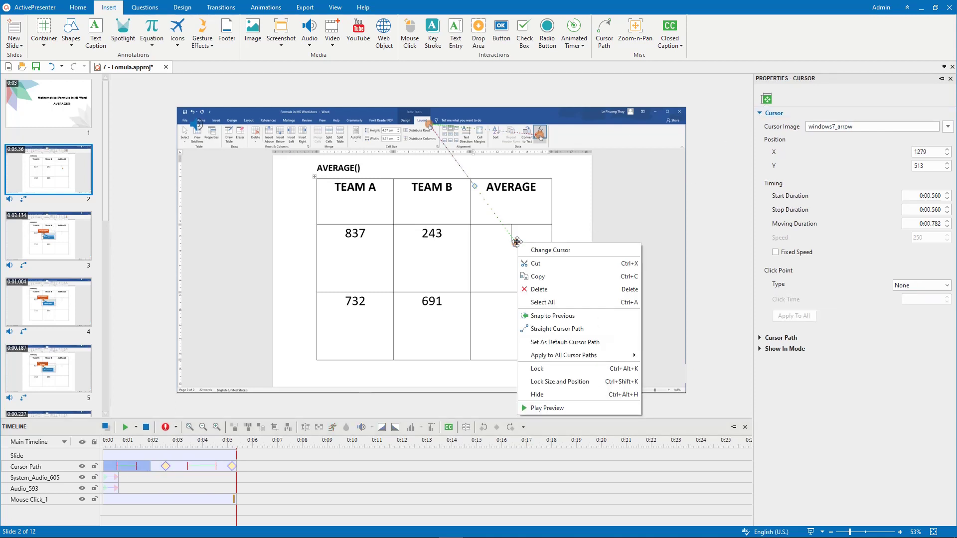
left_click(552, 316)
- Snap the cursor over Word's ribbon to the next cursor position
left_click(539, 133)
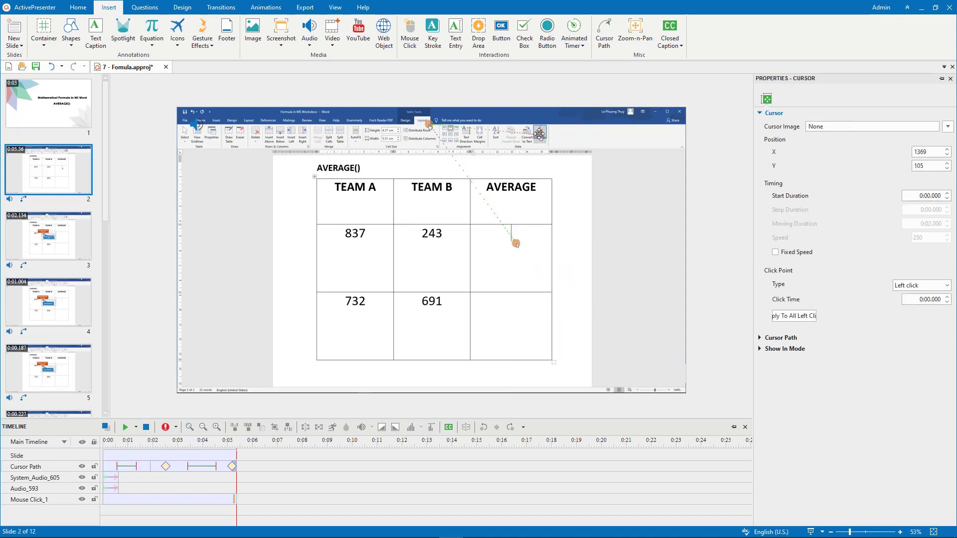
right_click(539, 133)
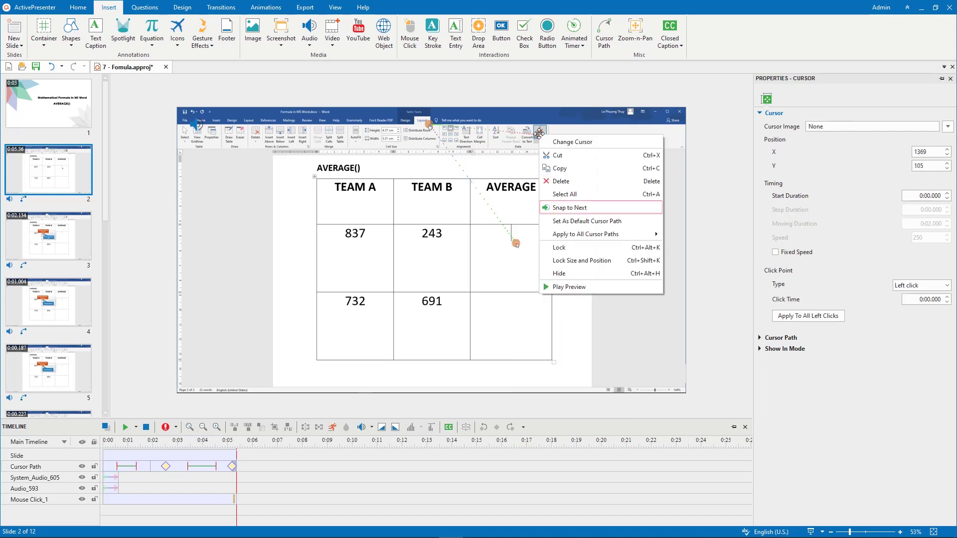
left_click(565, 208)
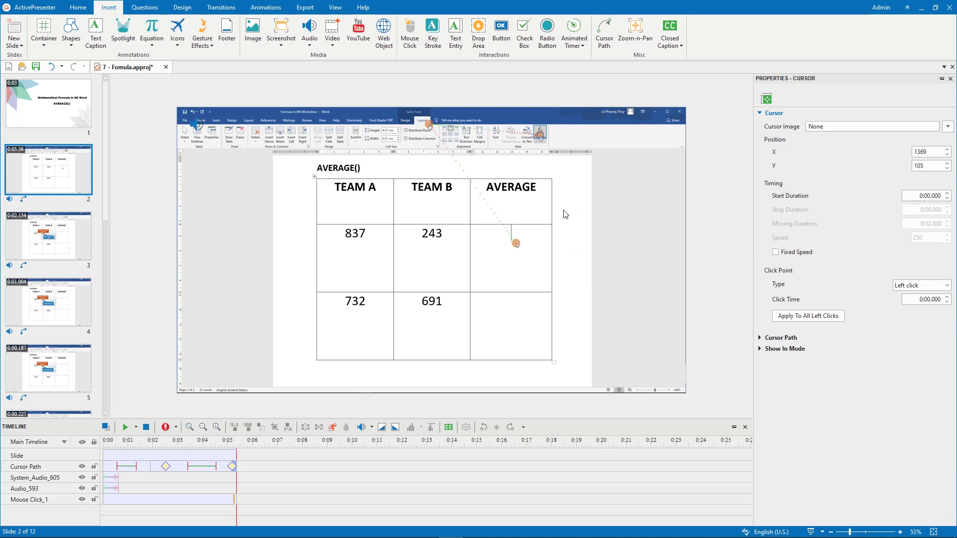
- Go to slide 1, the 'Mathematical Formula in MS Word AVERAGE()' title slide, and show the Preview choices
left_click(335, 8)
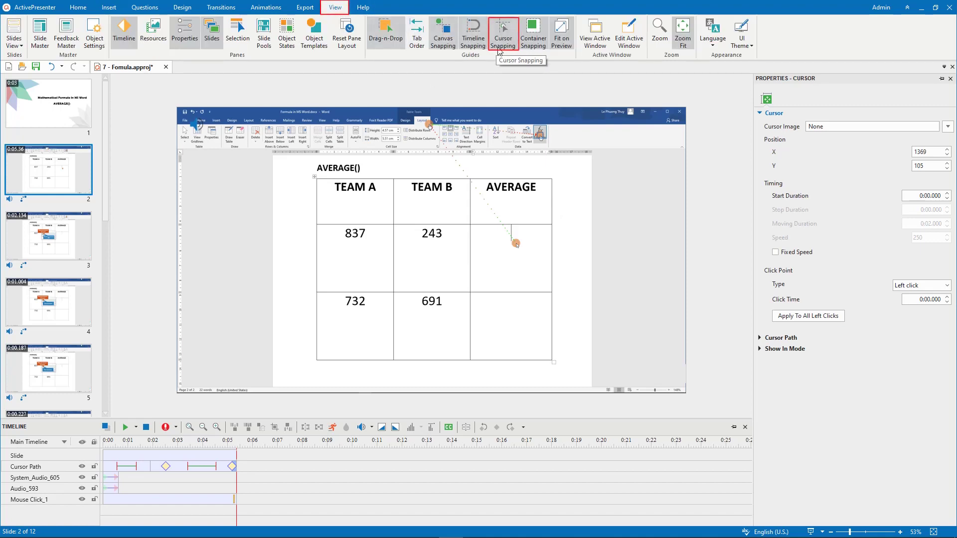
left_click(225, 90)
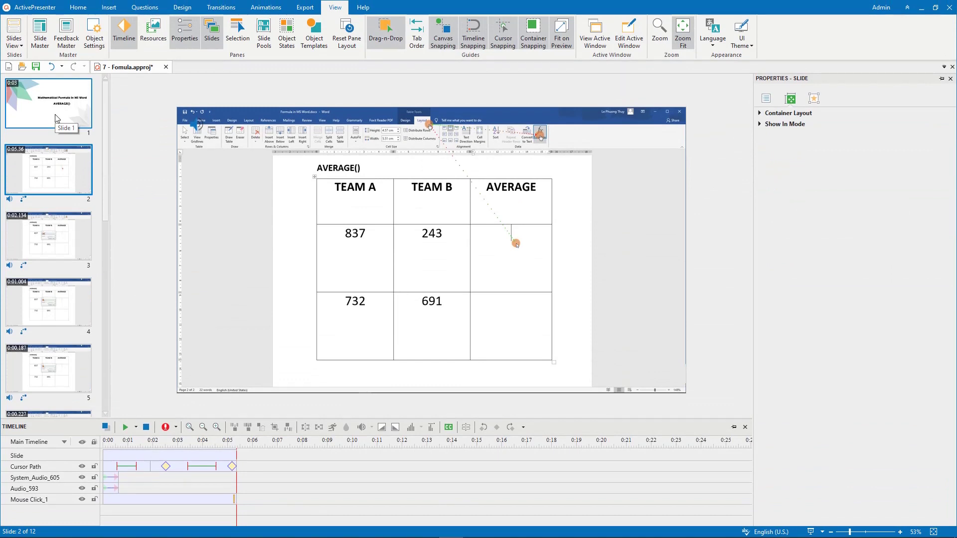
left_click(56, 119)
left_click(135, 427)
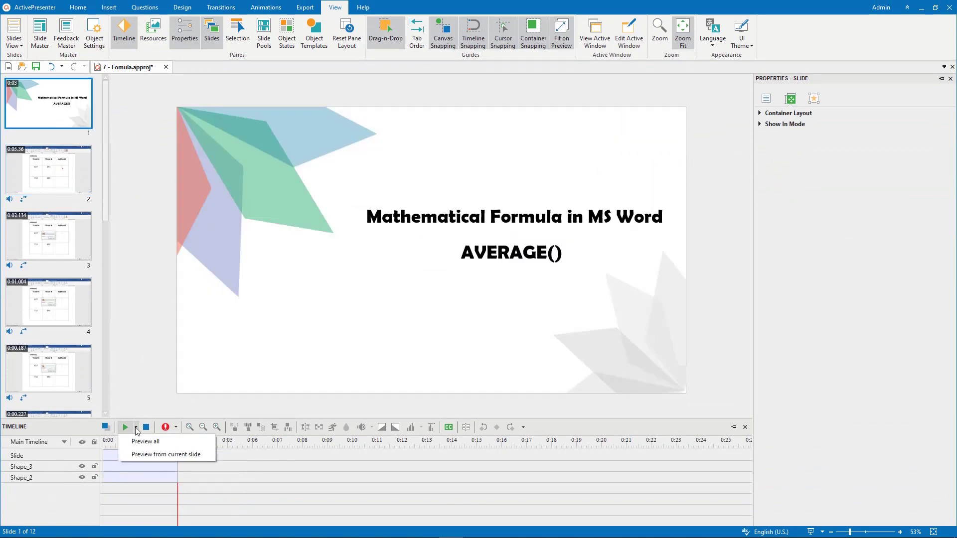